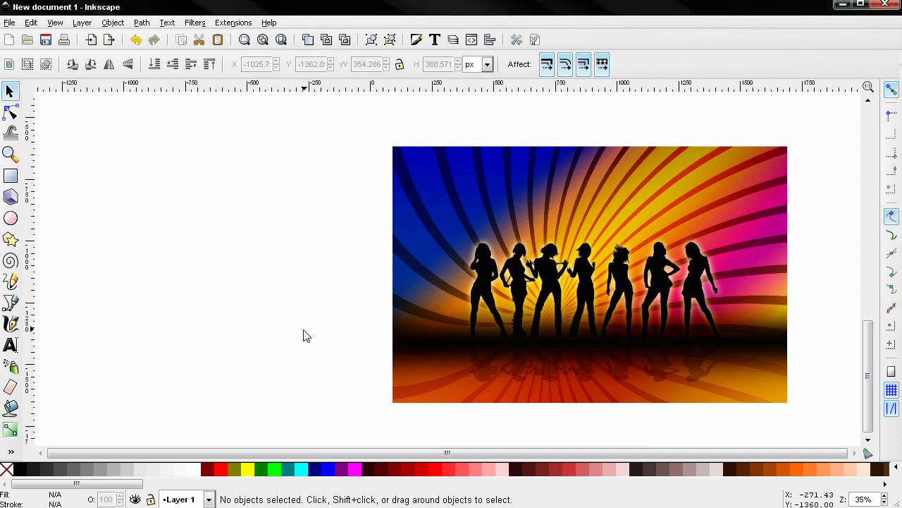
Look over the Object > Mask options and close the menu without applying anything.
click(121, 22)
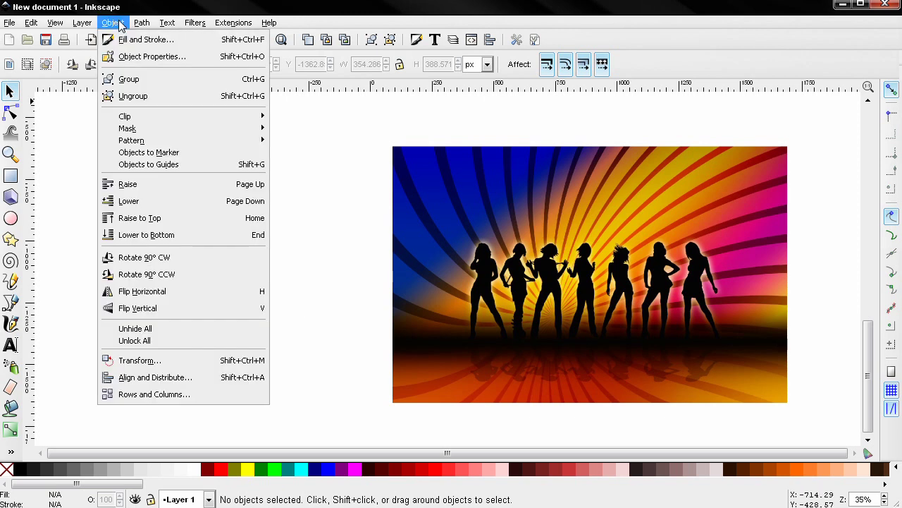
mouse_move(132, 129)
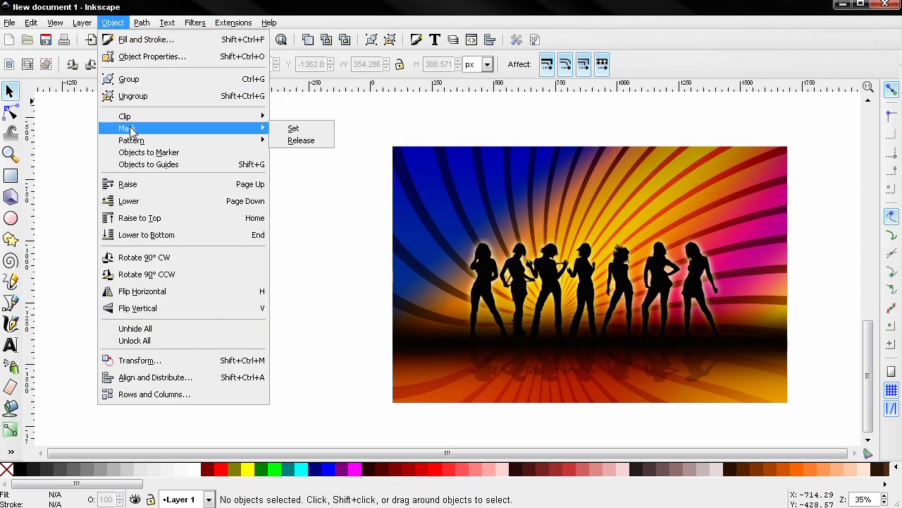
click(57, 133)
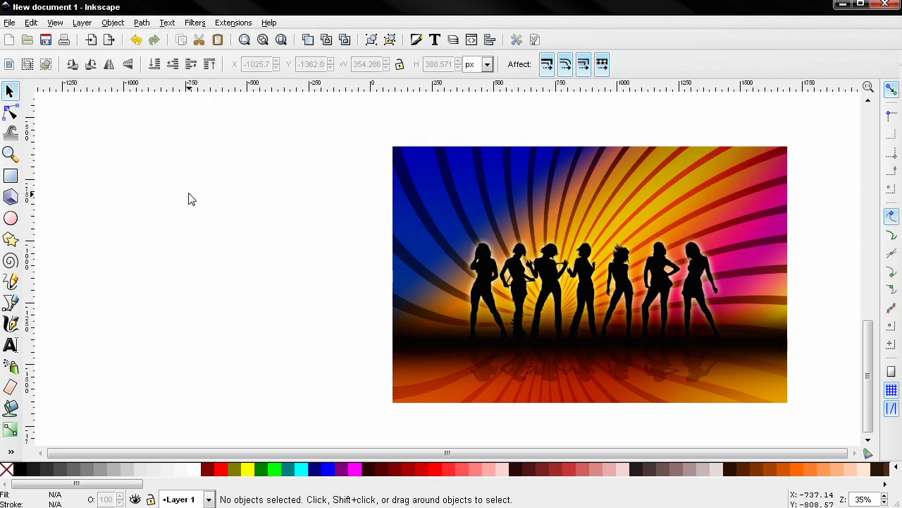
Draw two overlapping circles to the left of the photo with the Ellipse tool.
click(10, 218)
drag(82, 218, 165, 303)
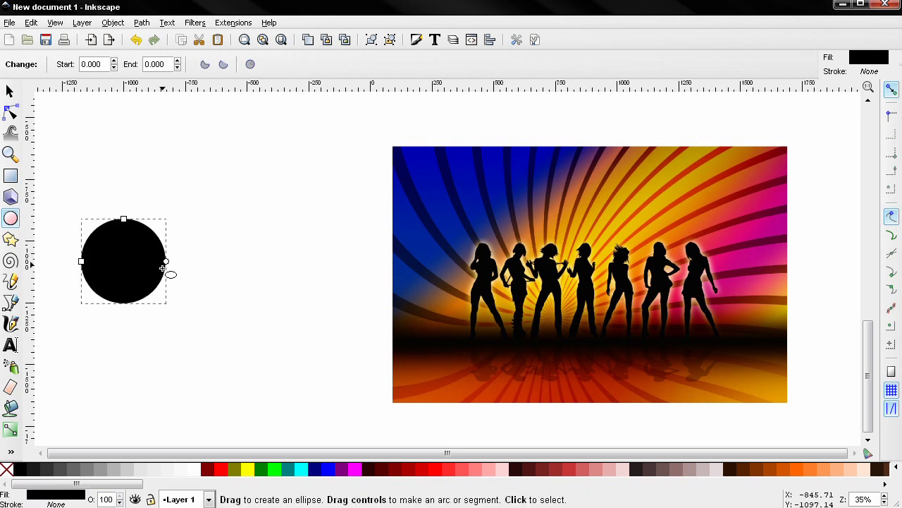
drag(143, 237, 242, 332)
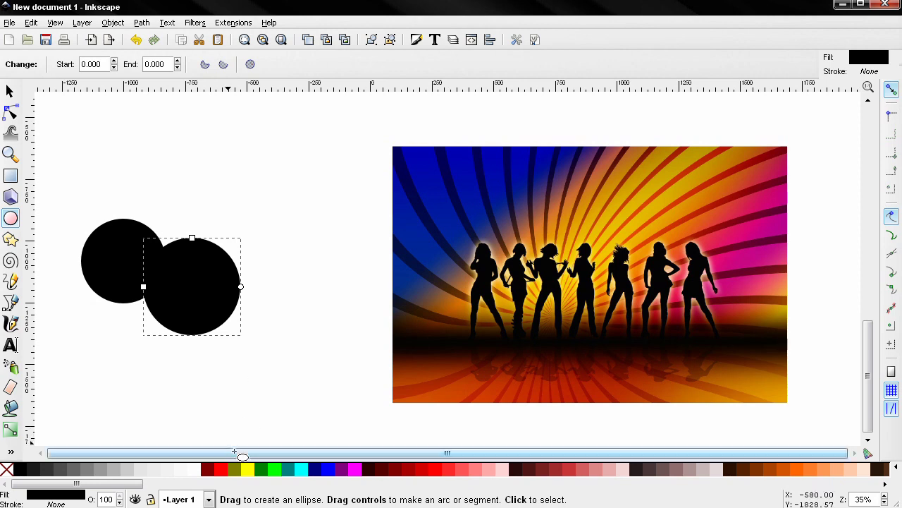
Colour the right circle yellow and the left one green, then slide the yellow closer.
click(248, 469)
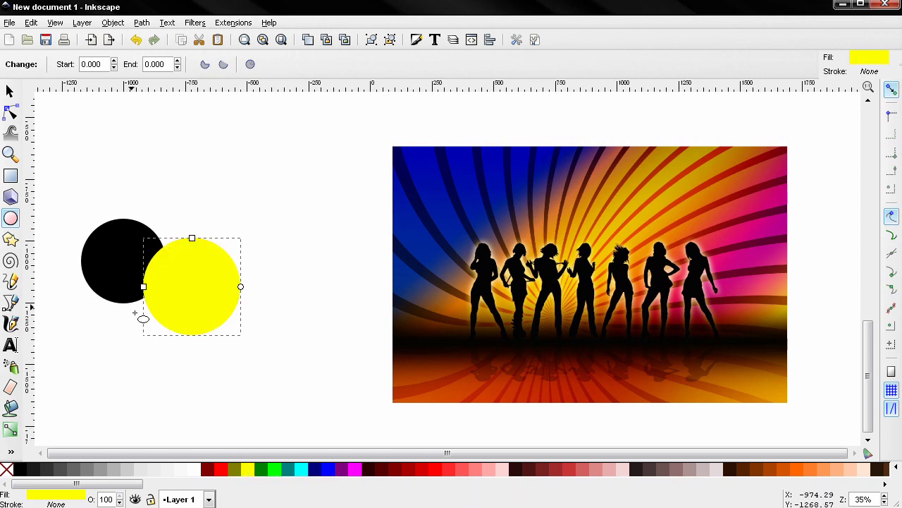
click(116, 263)
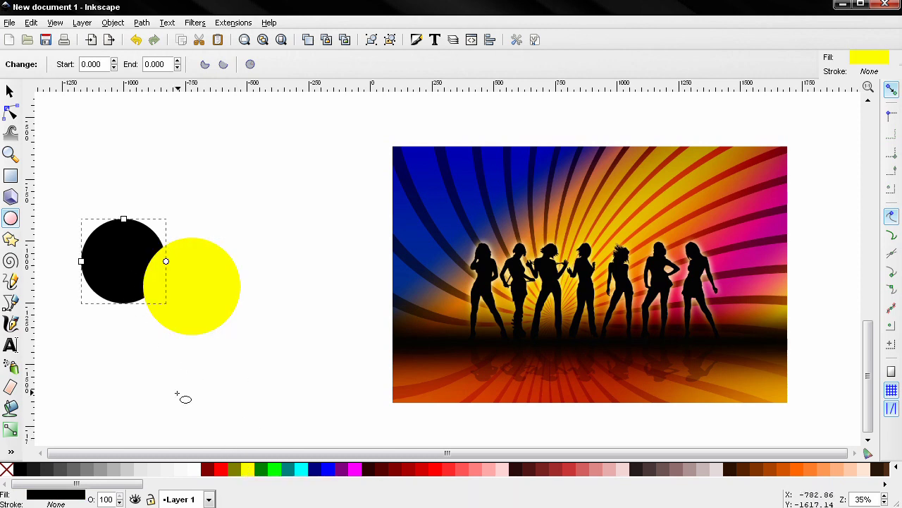
click(261, 469)
click(10, 92)
drag(197, 312, 181, 288)
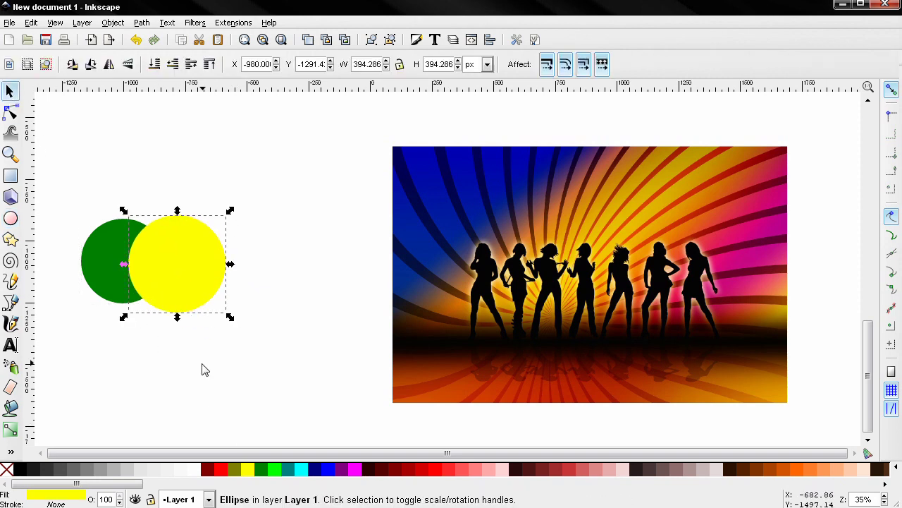
Draw a white-filled rectangle across the middle of both circles.
click(10, 176)
drag(94, 241, 208, 284)
click(198, 469)
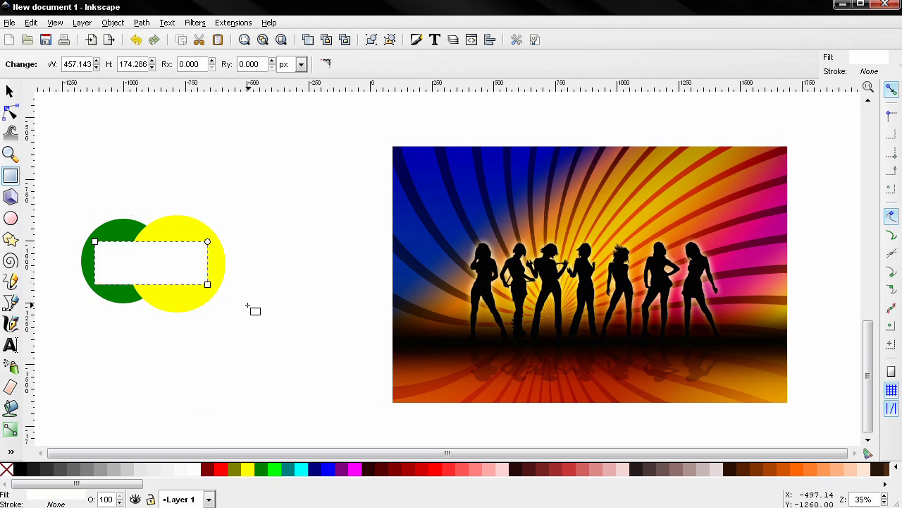
Nudge the white rectangle slightly right and up, then select it together with both circles.
click(10, 91)
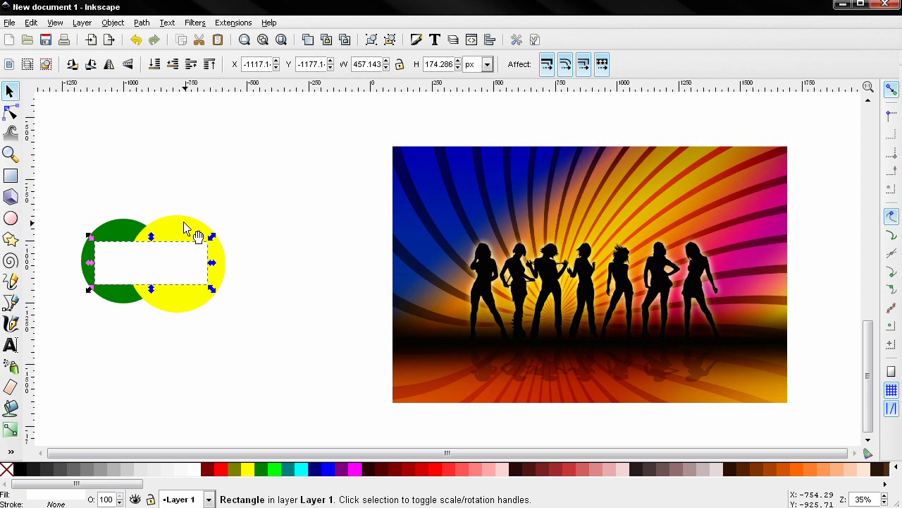
click(161, 228)
click(131, 280)
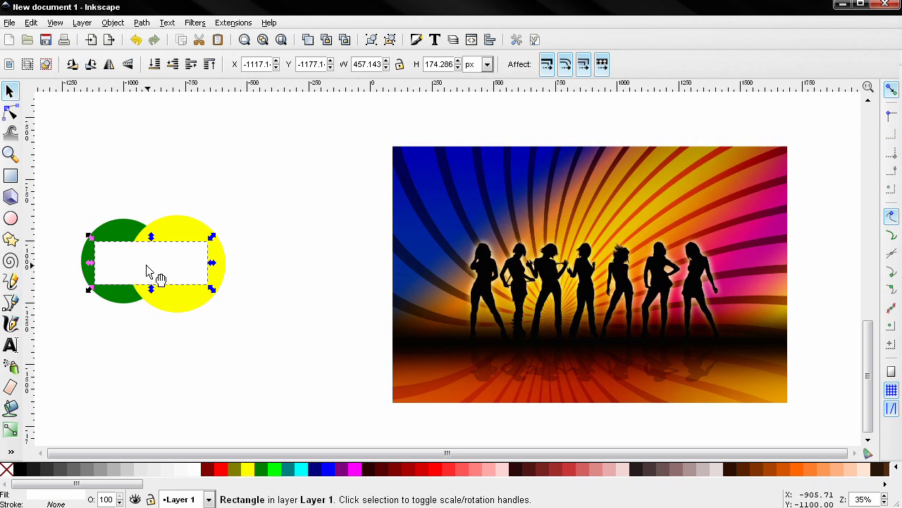
drag(148, 268, 150, 267)
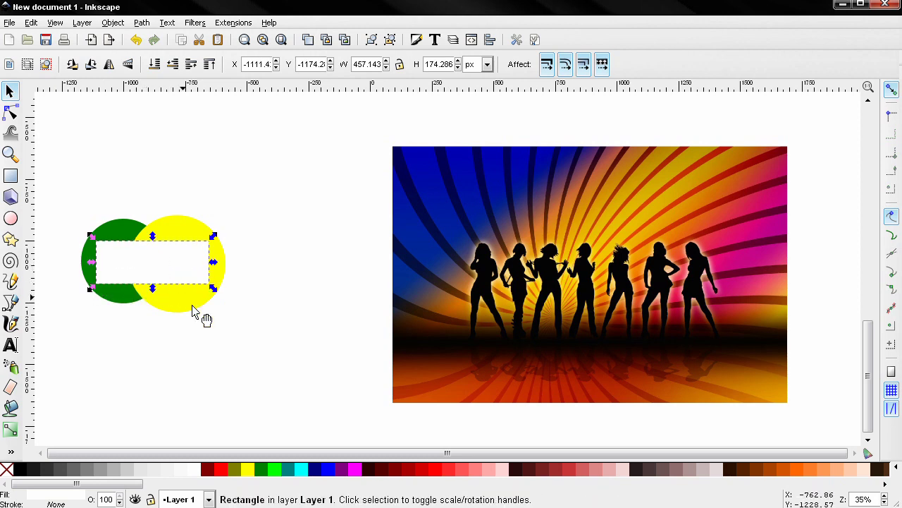
drag(298, 345, 62, 176)
Apply Object > Mask > Set so the white rectangle masks both circles, then deselect.
click(113, 23)
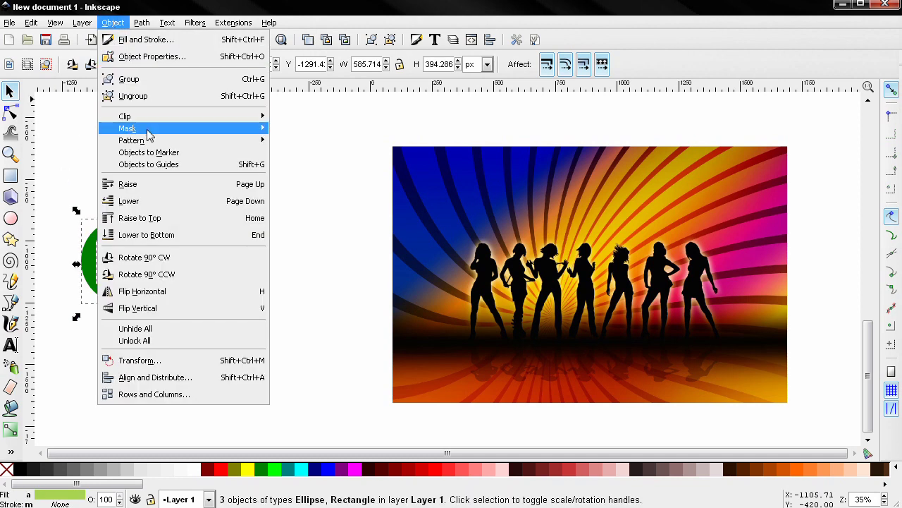
click(305, 132)
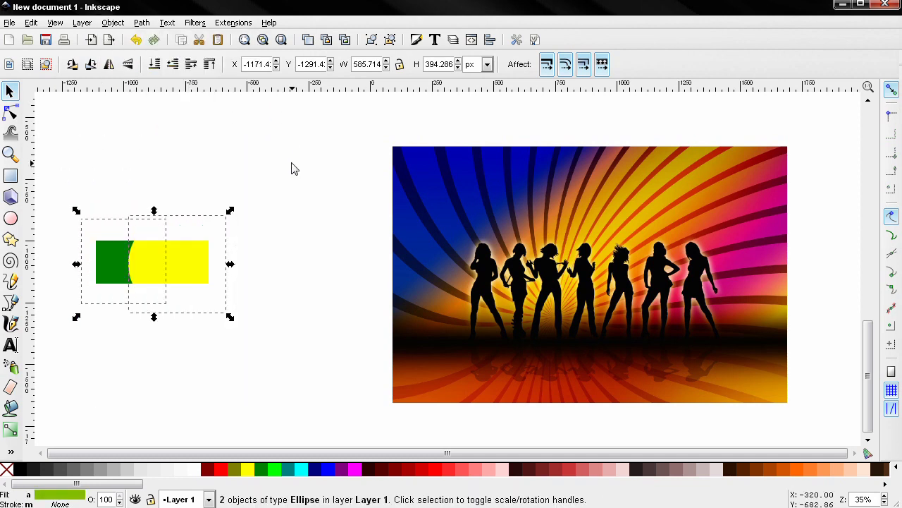
click(286, 282)
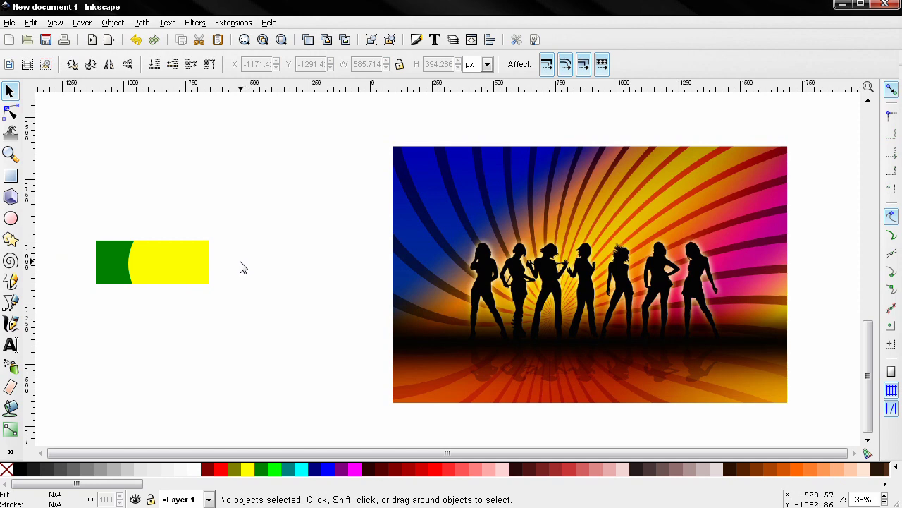
Undo the mask and fill the rectangle with black.
key(ctrl)
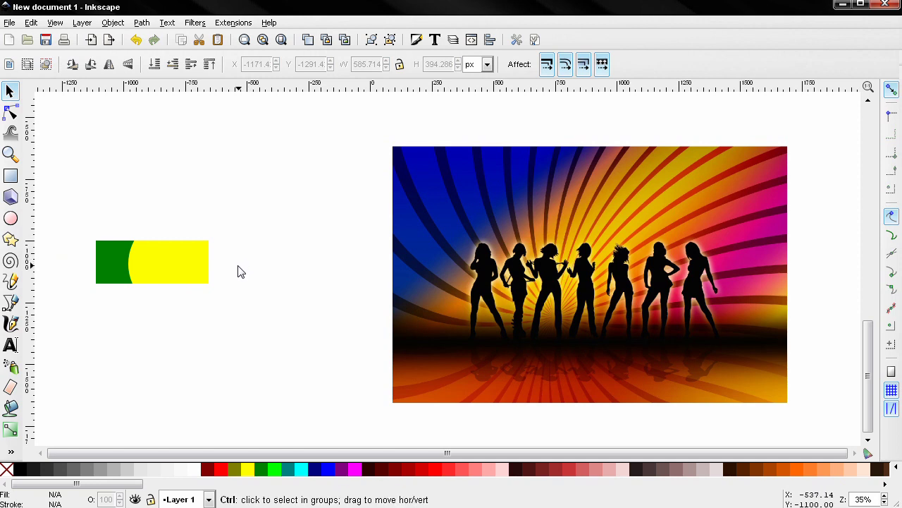
key(ctrl+z)
click(193, 267)
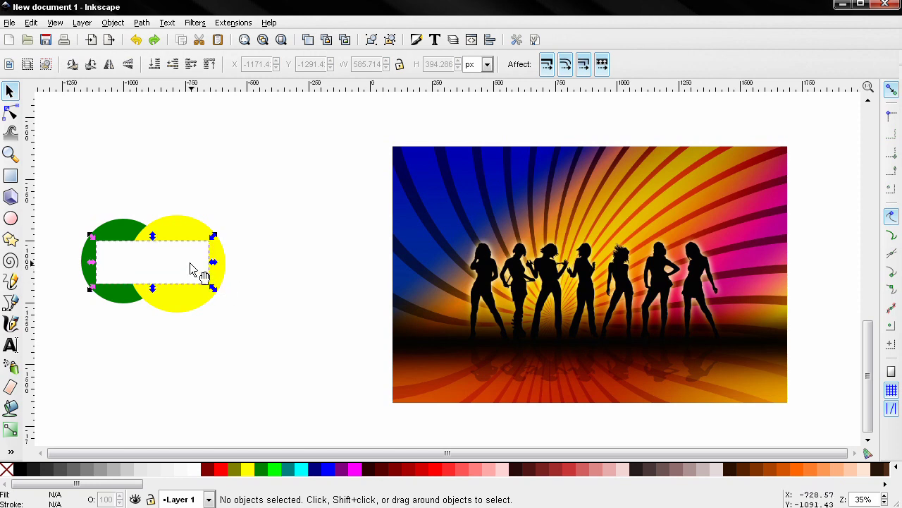
click(19, 468)
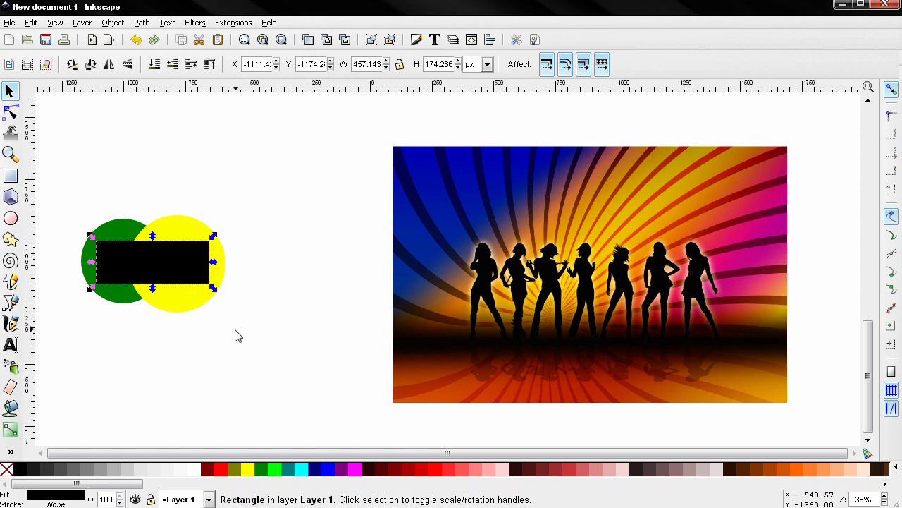
click(264, 354)
Select both circles and the black rectangle and apply Object > Mask > Set.
drag(282, 374, 45, 160)
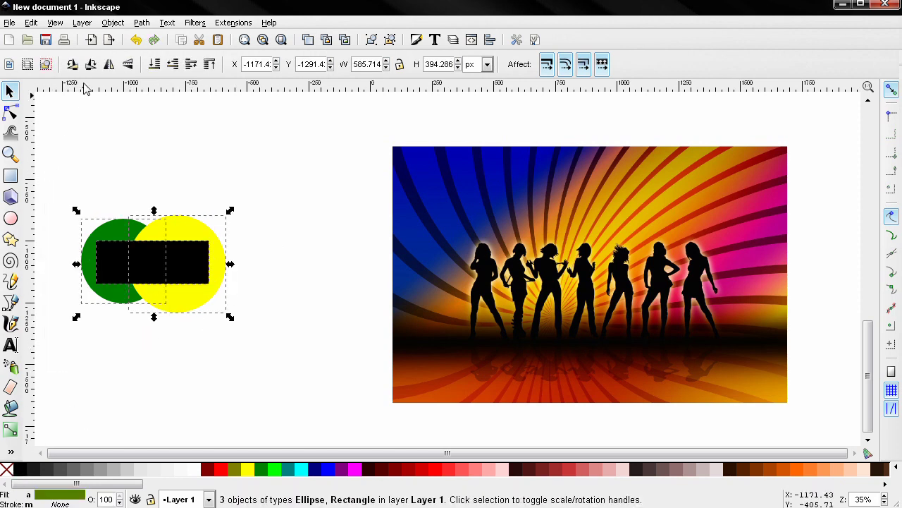
click(112, 23)
mouse_move(121, 129)
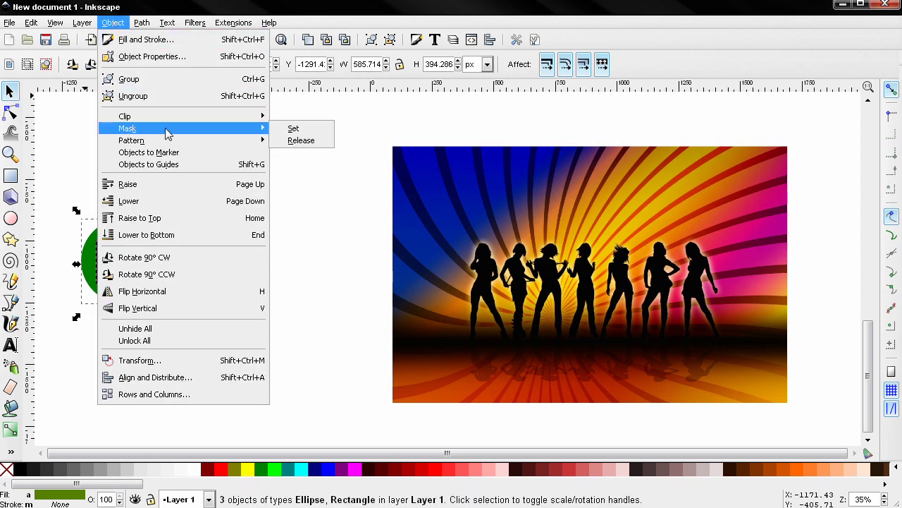
click(296, 129)
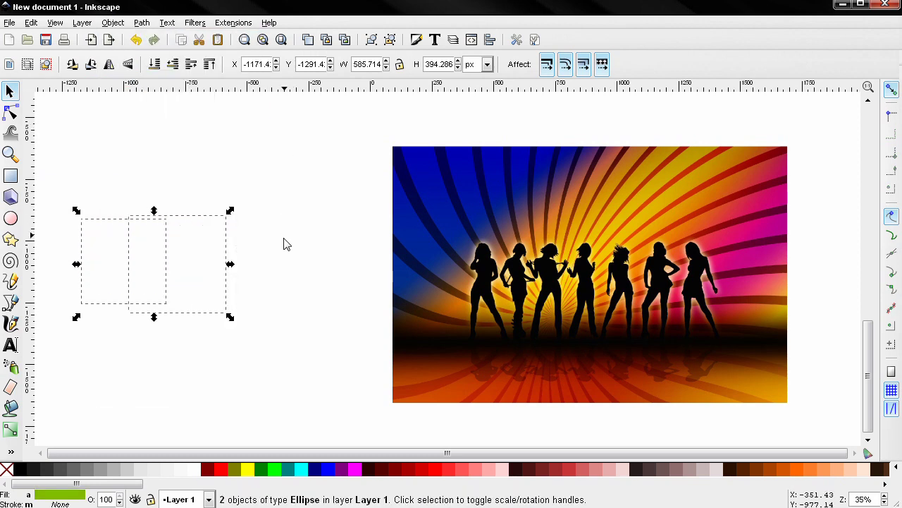
click(256, 258)
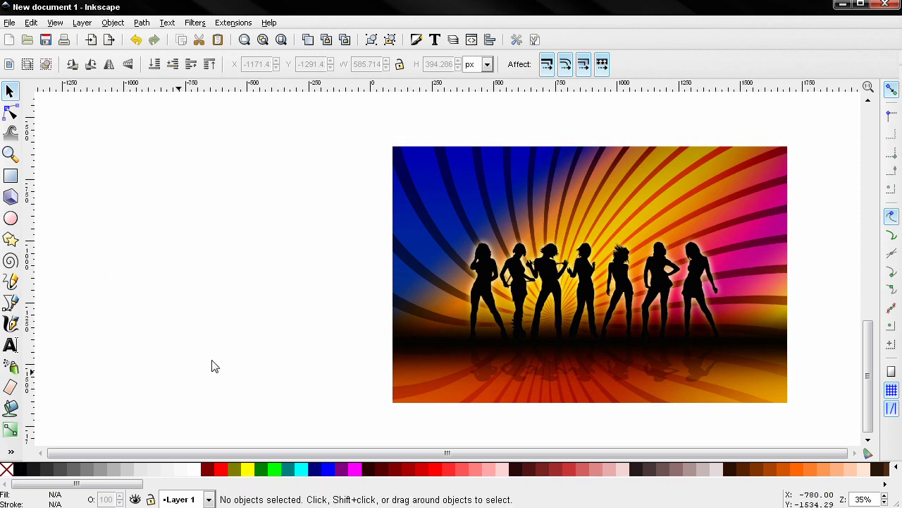
Undo the black-rectangle mask with Ctrl+Z.
key(ctrl)
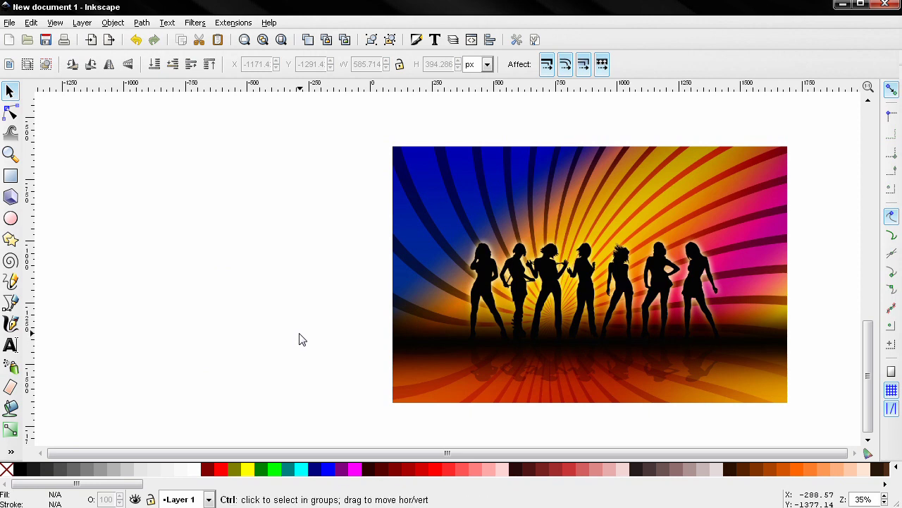
key(ctrl+z)
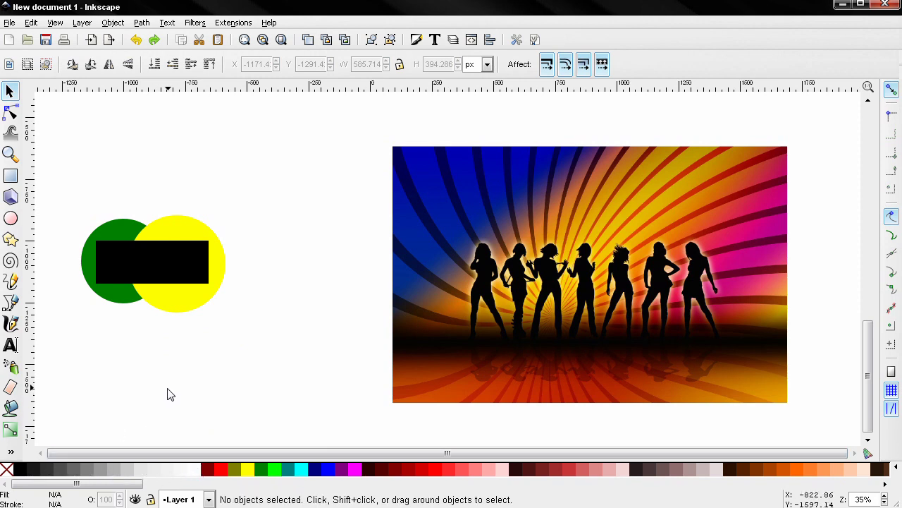
Draw a circle over the silhouettes in the photo and shift it slightly up and left.
drag(550, 318, 426, 310)
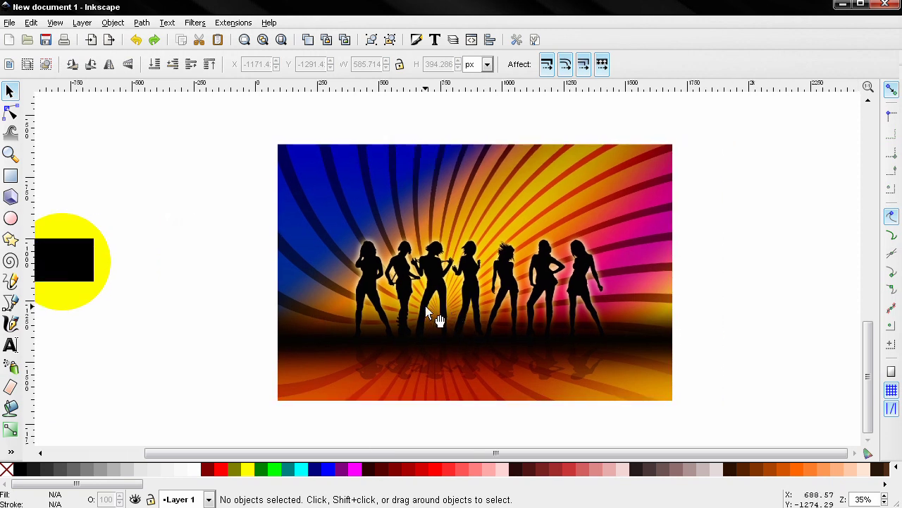
click(11, 218)
drag(437, 240, 557, 346)
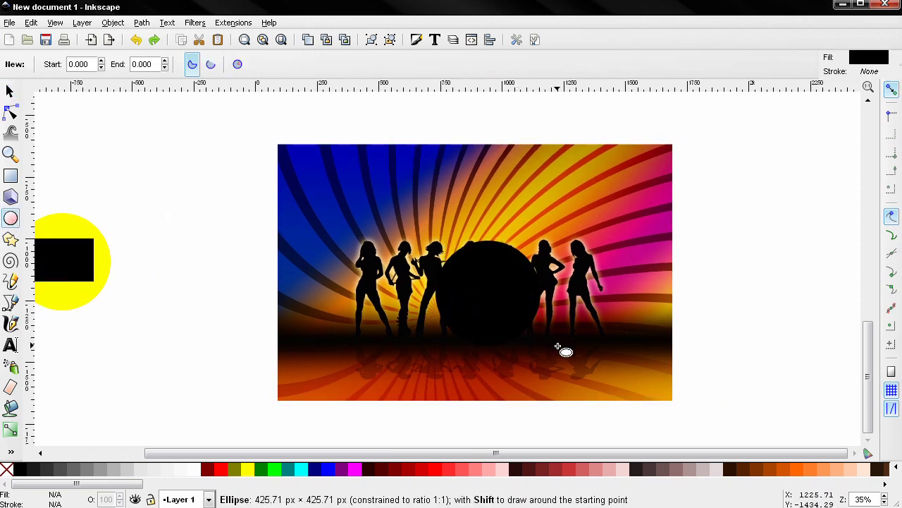
click(10, 91)
drag(498, 306, 475, 280)
scroll(568, 310, right, 5)
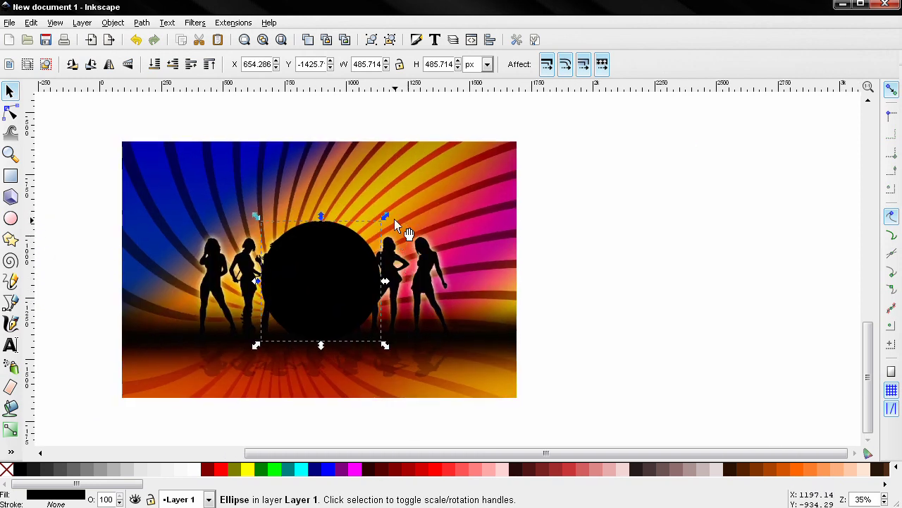
Give the circle a radial gradient fill and make its centre stop white.
click(416, 41)
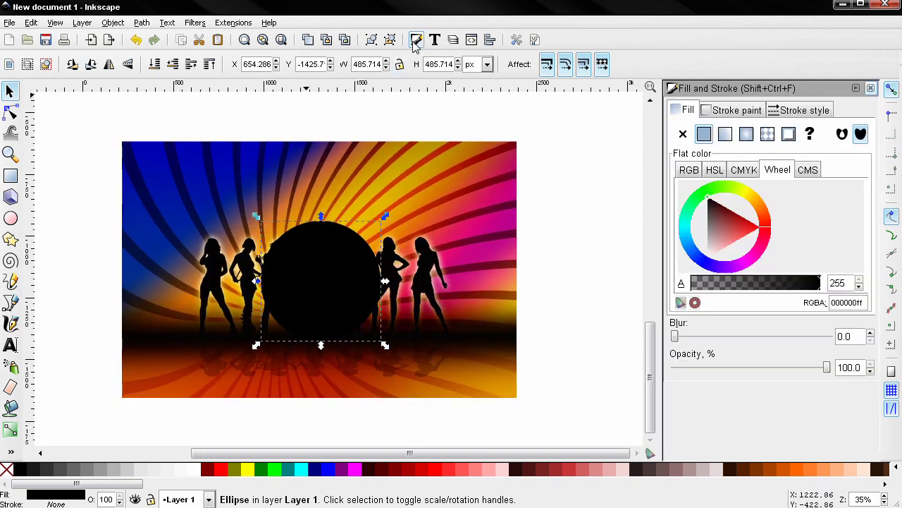
click(746, 134)
click(826, 187)
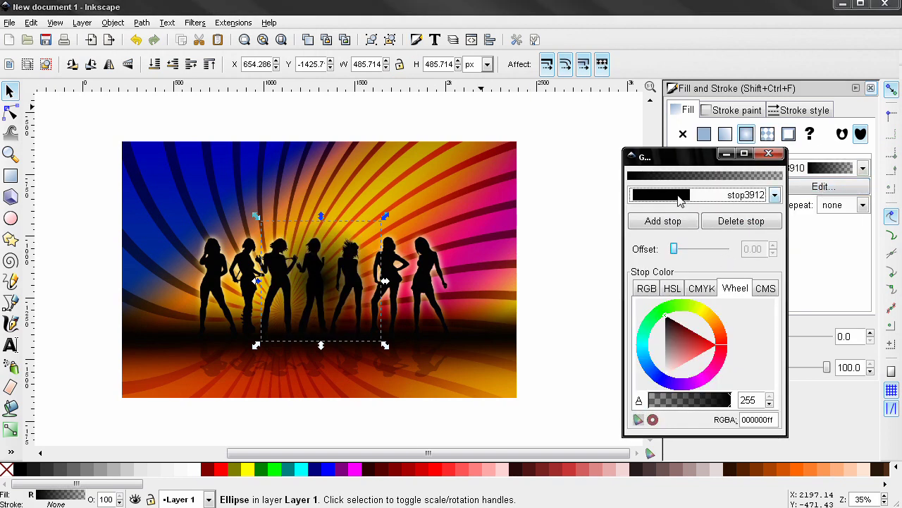
click(684, 195)
click(683, 195)
drag(682, 328, 666, 366)
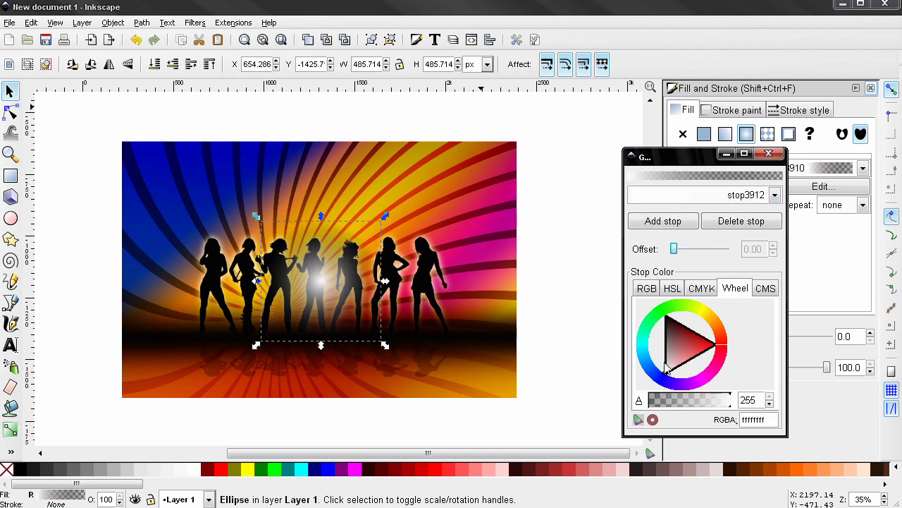
Raise the outer stop stop3914's alpha from 0 to 255, making the edge solid black.
click(670, 195)
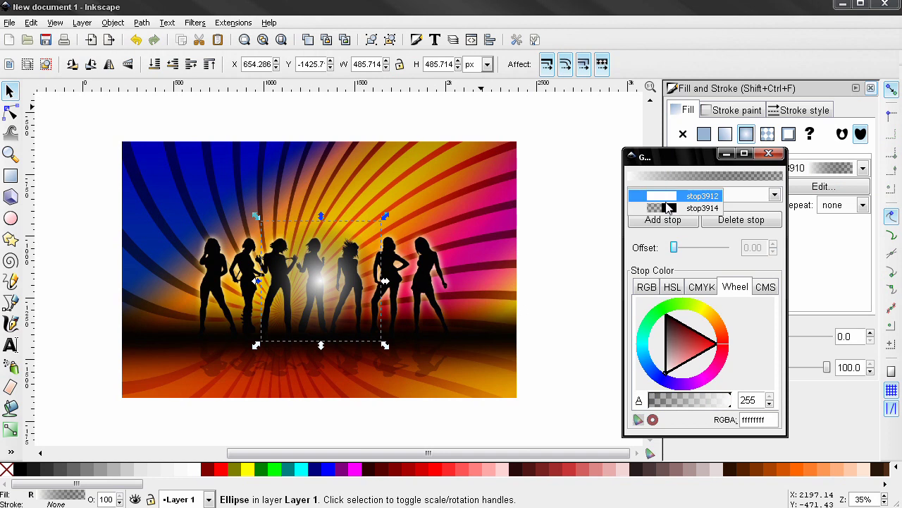
click(669, 208)
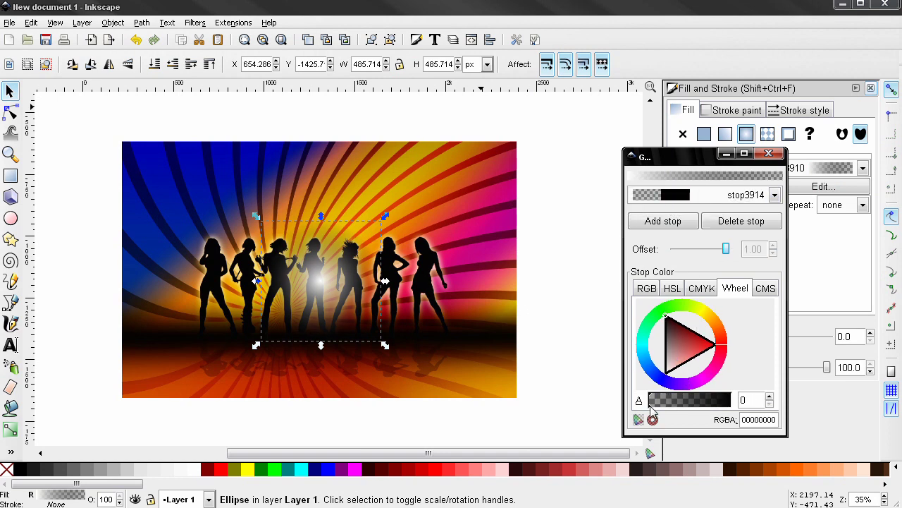
drag(650, 406, 742, 403)
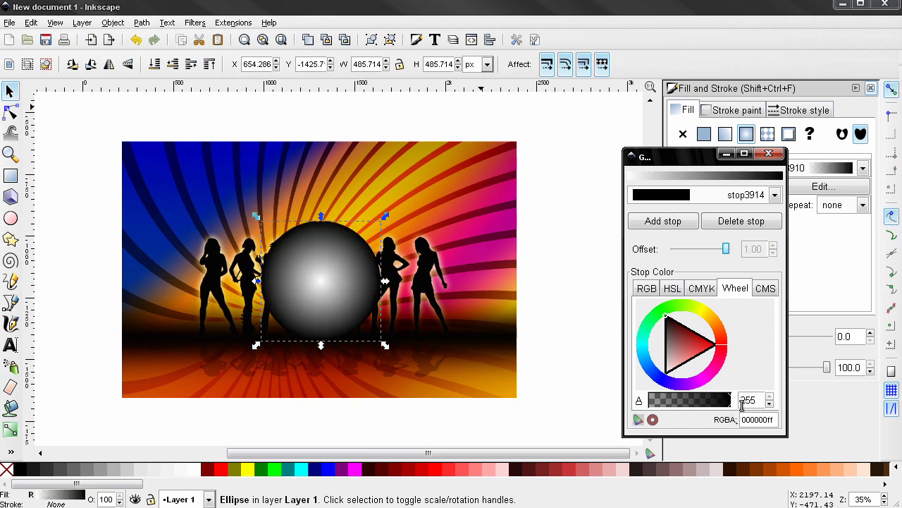
click(748, 400)
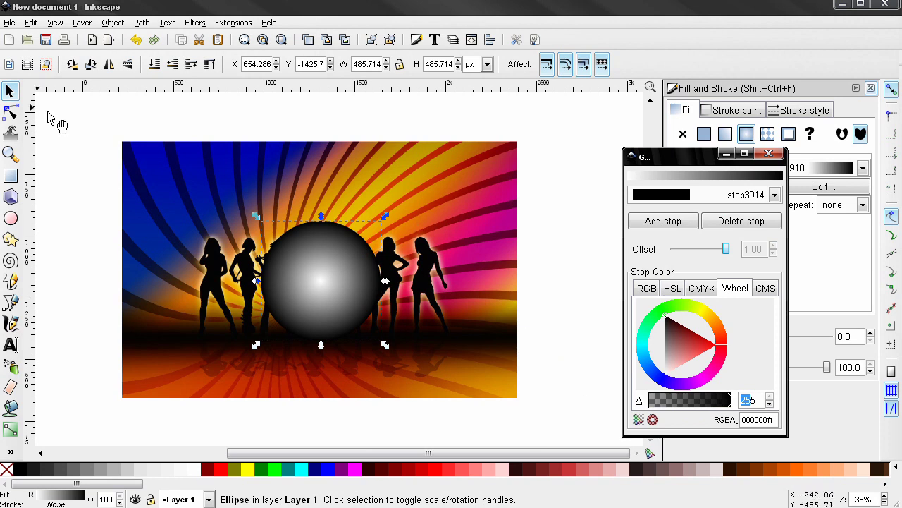
click(11, 90)
click(525, 310)
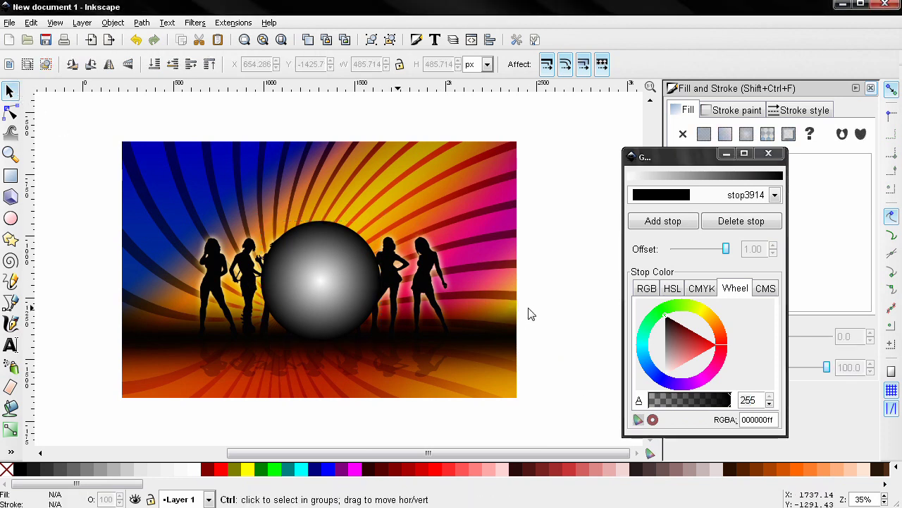
Select the photo and gradient circle and Ctrl-drag a copy directly below.
scroll(529, 312, down, 3)
drag(517, 359, 282, 211)
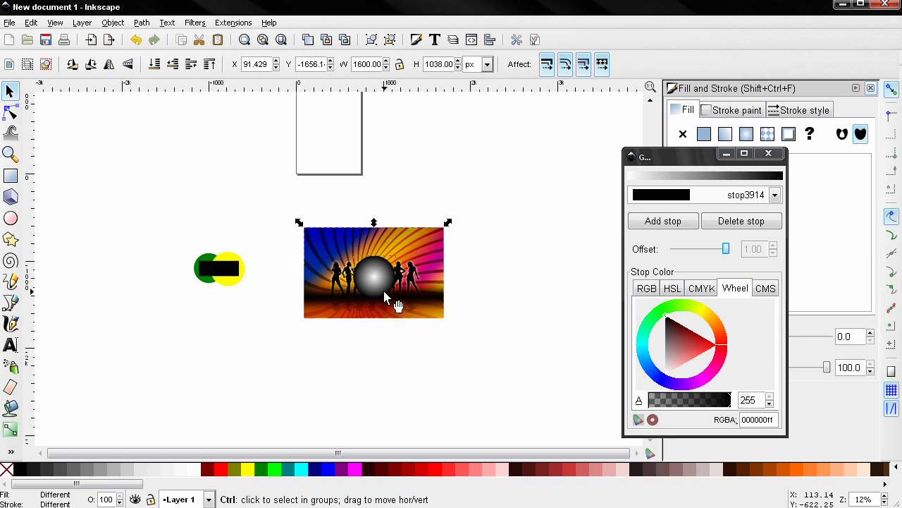
drag(386, 305, 387, 389)
Mask the copied photo with its gradient circle via Object > Mask > Set.
scroll(479, 289, up, 1)
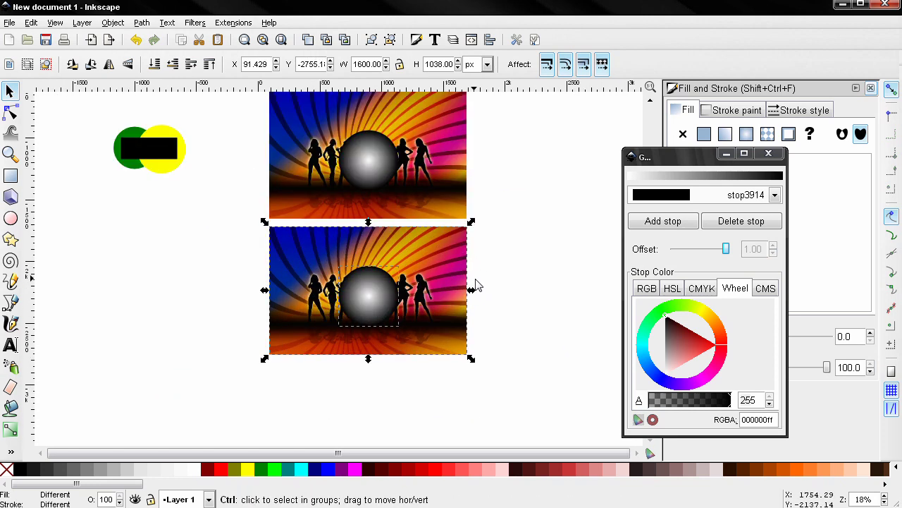
scroll(474, 311, up, 1)
scroll(470, 322, up, 1)
scroll(472, 331, up, 1)
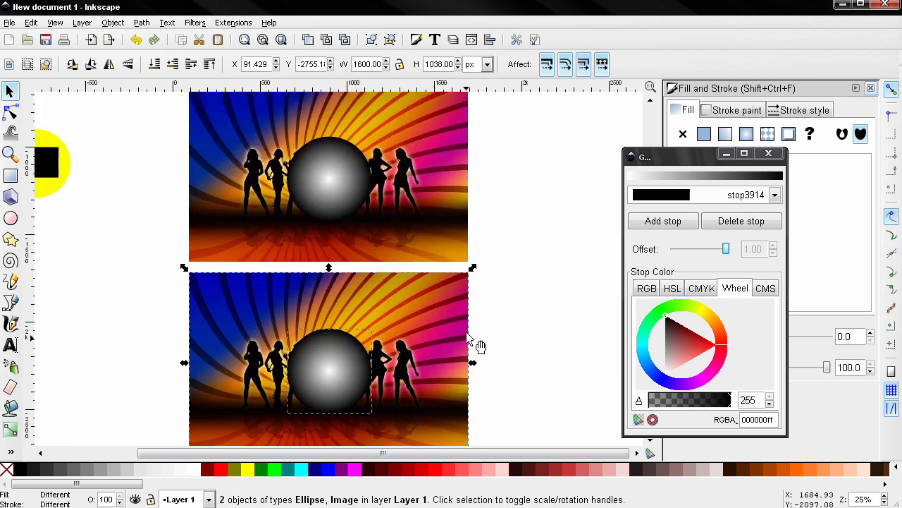
click(112, 22)
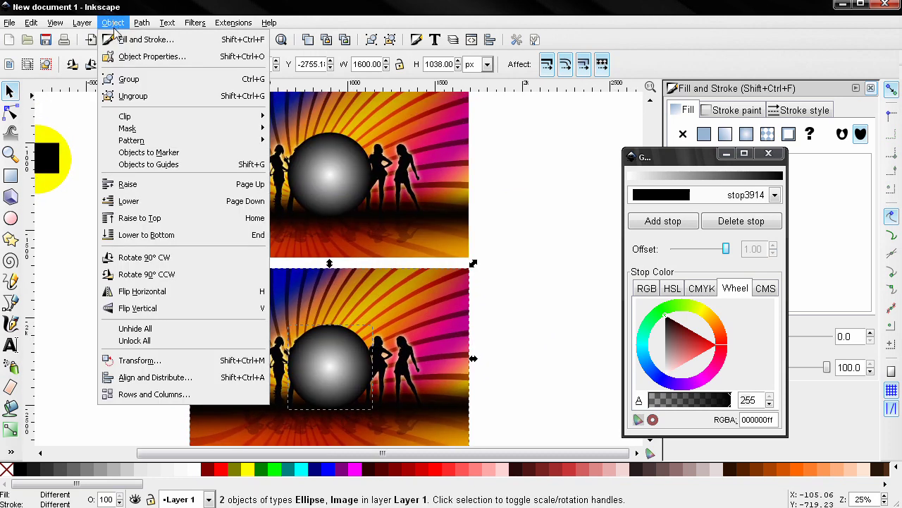
mouse_move(141, 128)
click(285, 129)
scroll(481, 291, down, 1)
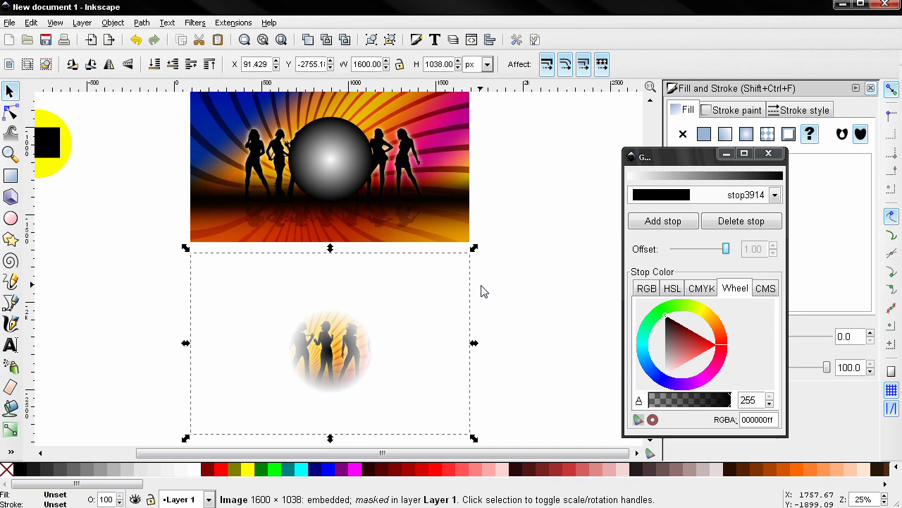
scroll(483, 294, up, 1)
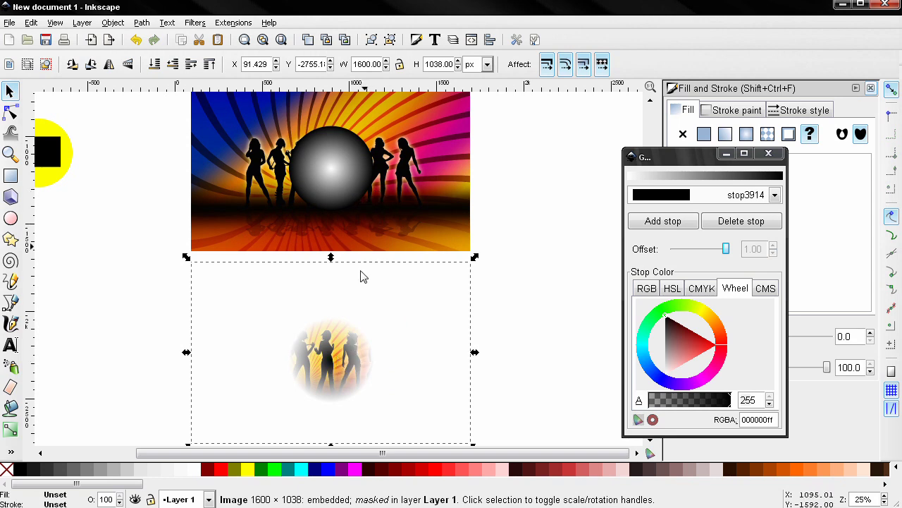
ctrl+scroll(405, 349, down, 1)
Fill the upper photo's circle with flat white, close the gradient editor, and set opacity to 54.2%.
click(474, 323)
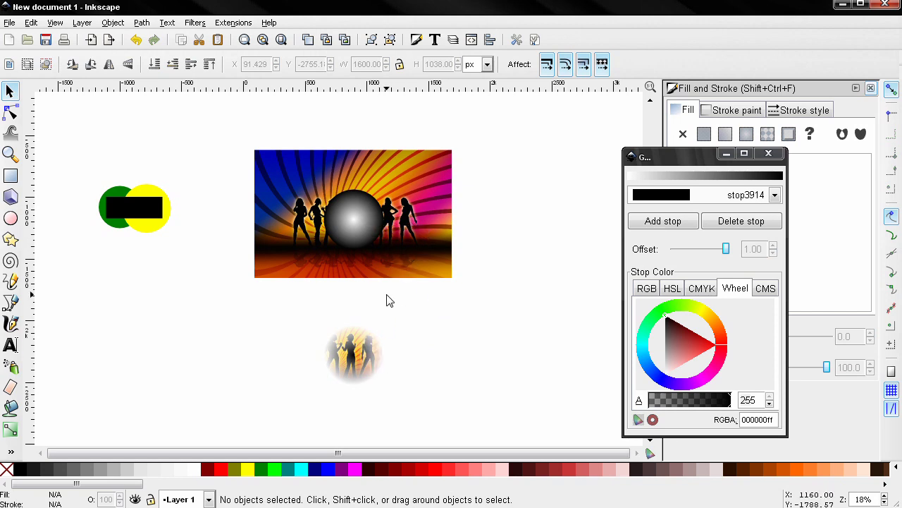
drag(388, 300, 366, 327)
click(345, 248)
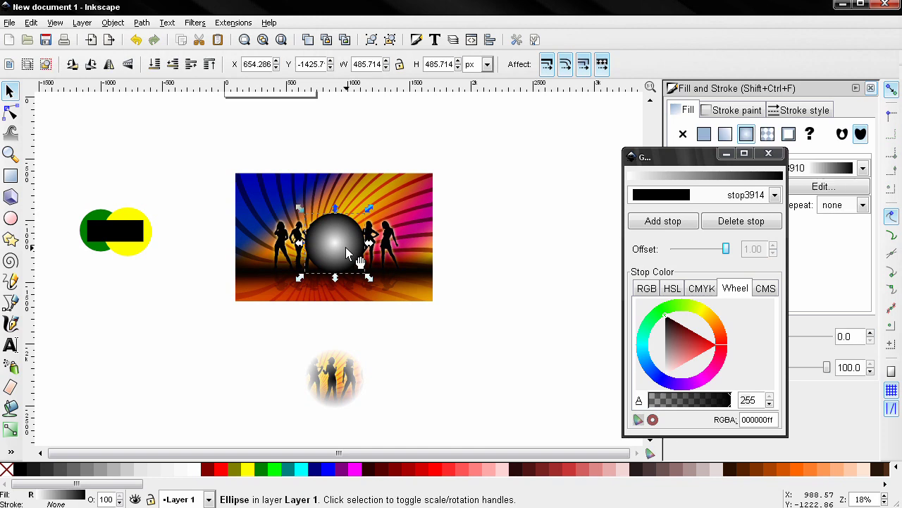
click(196, 470)
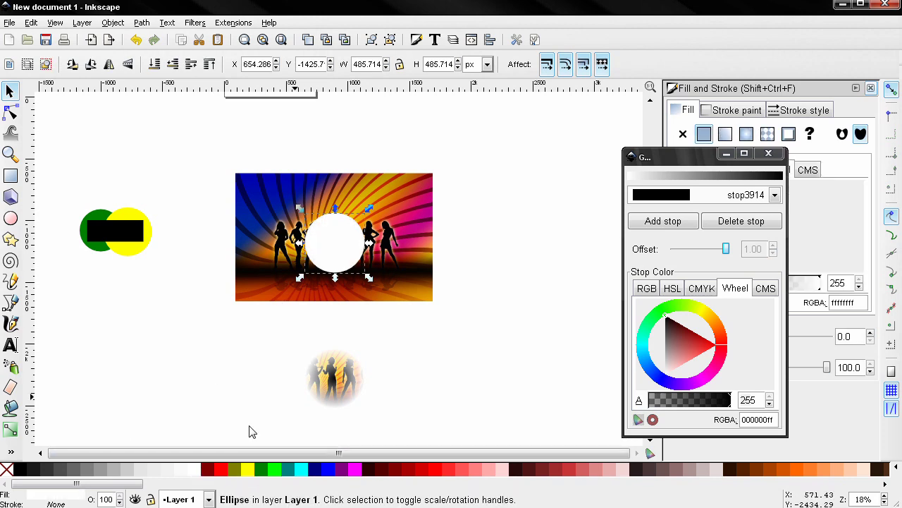
click(769, 153)
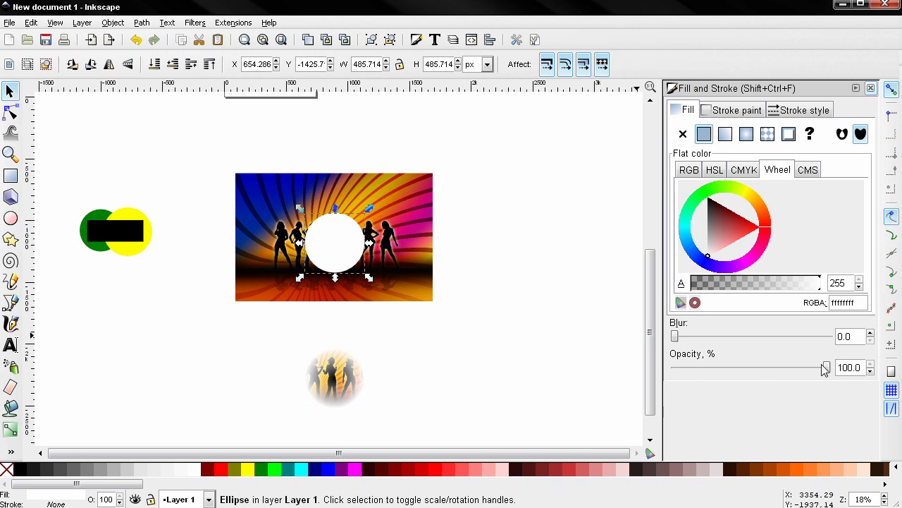
drag(829, 369, 753, 379)
ctrl+scroll(393, 282, up, 2)
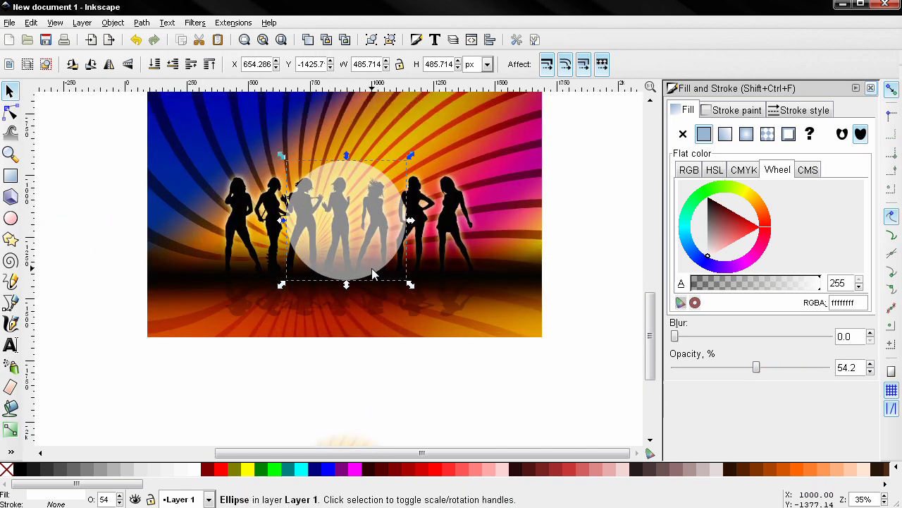
shift+click(516, 326)
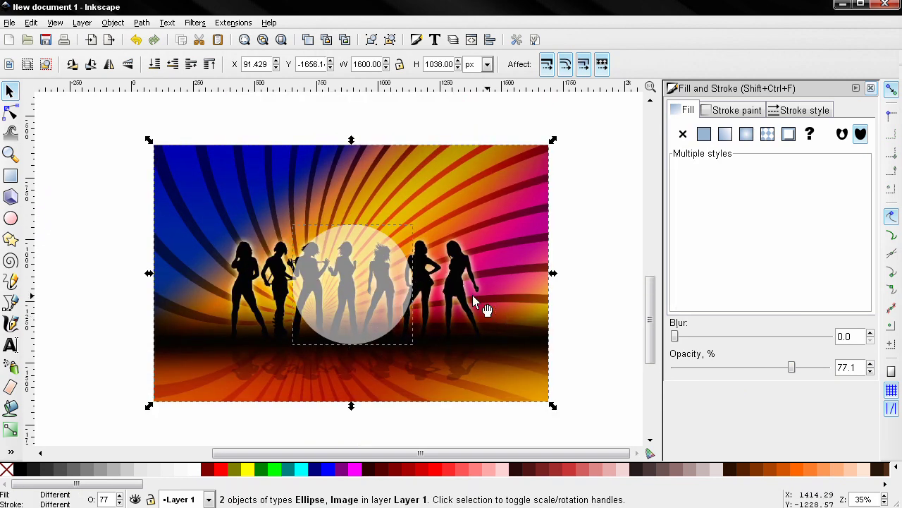
click(111, 24)
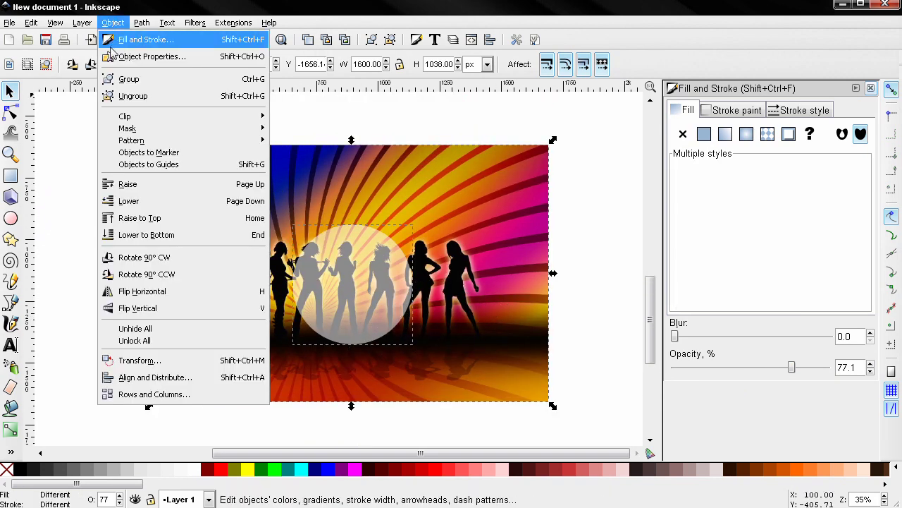
mouse_move(151, 128)
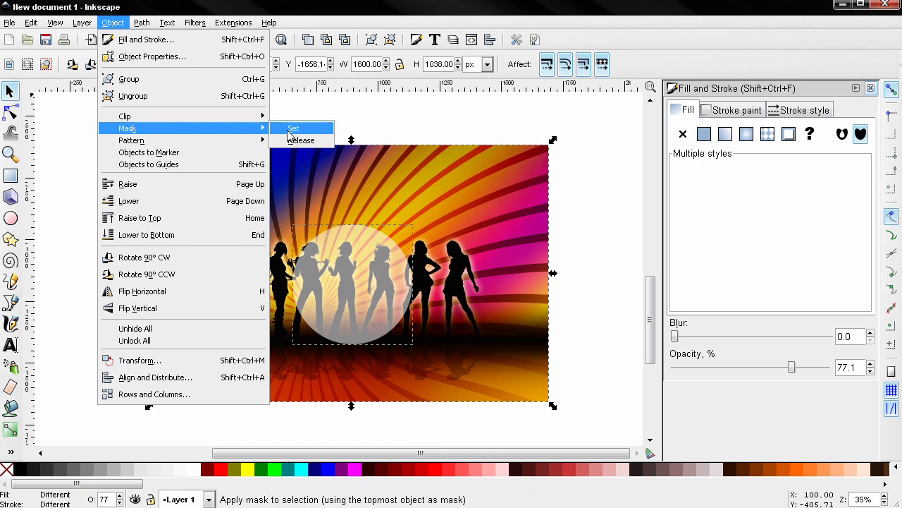
click(296, 127)
click(606, 298)
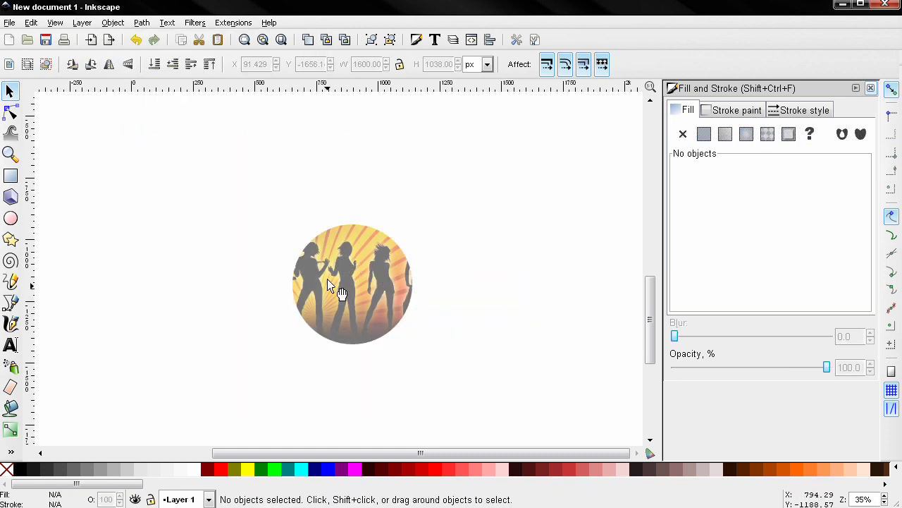
ctrl+scroll(365, 300, down, 3)
drag(358, 293, 215, 301)
click(210, 64)
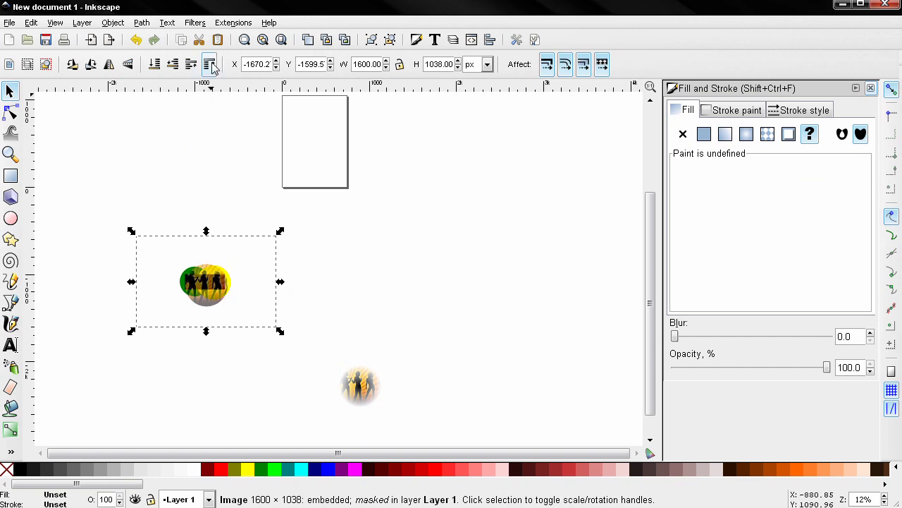
ctrl+scroll(246, 292, up, 1)
drag(198, 289, 339, 276)
ctrl+scroll(197, 294, up, 1)
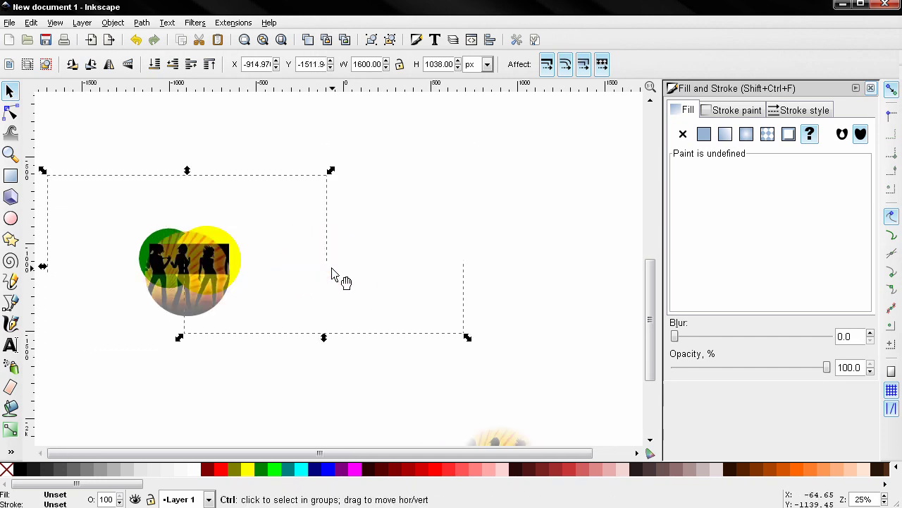
scroll(361, 285, right, 3)
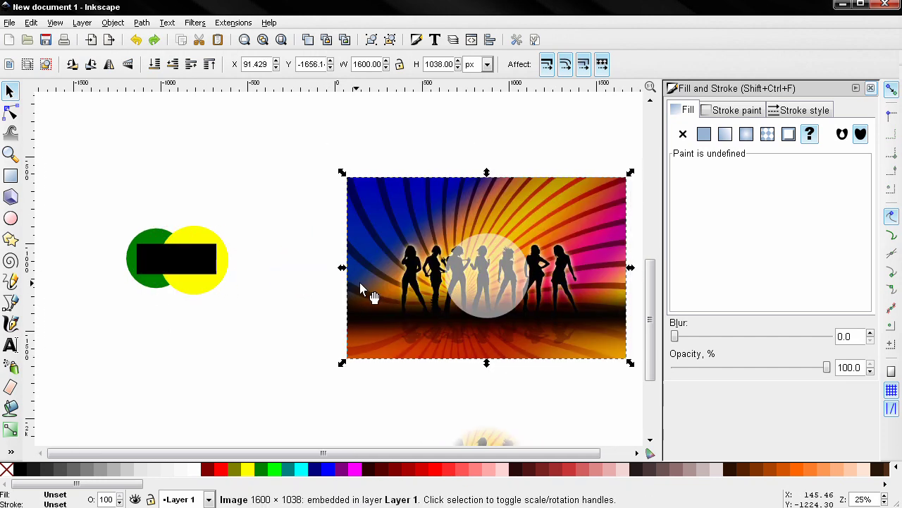
click(415, 273)
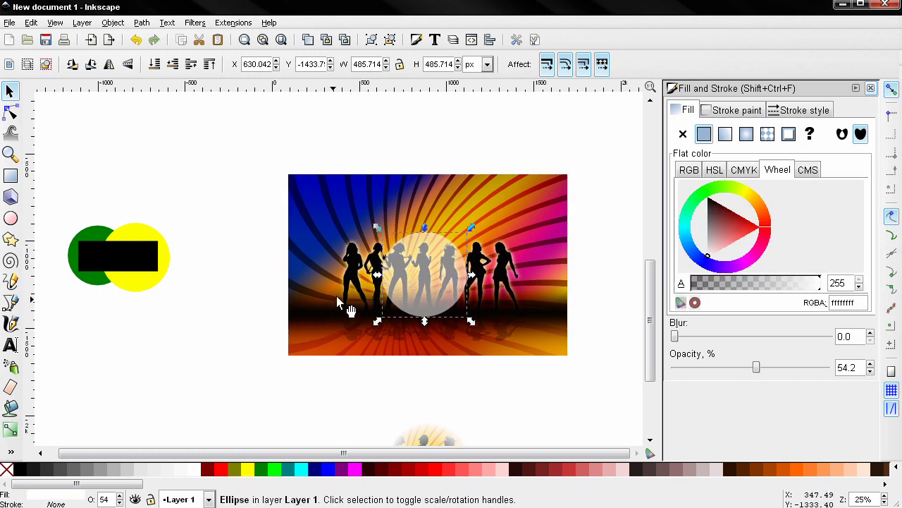
scroll(336, 298, right, 2)
scroll(337, 298, down, 1)
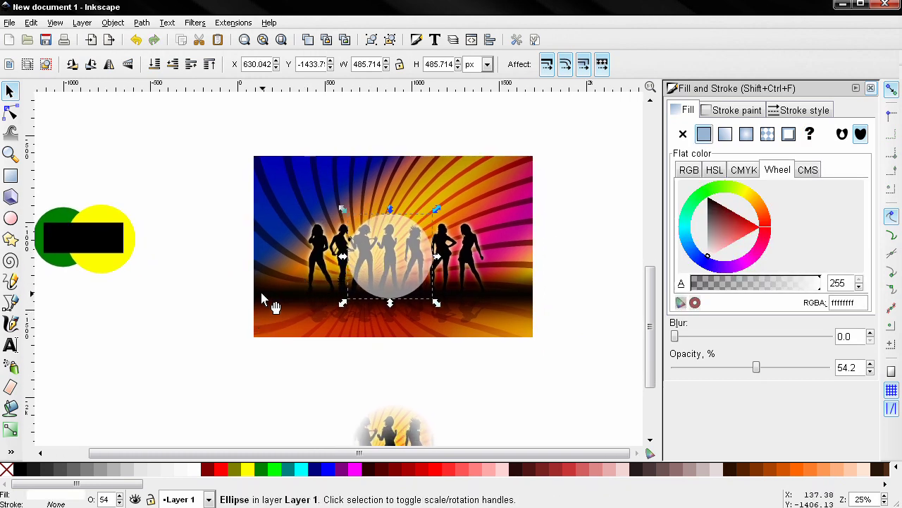
drag(266, 296, 311, 260)
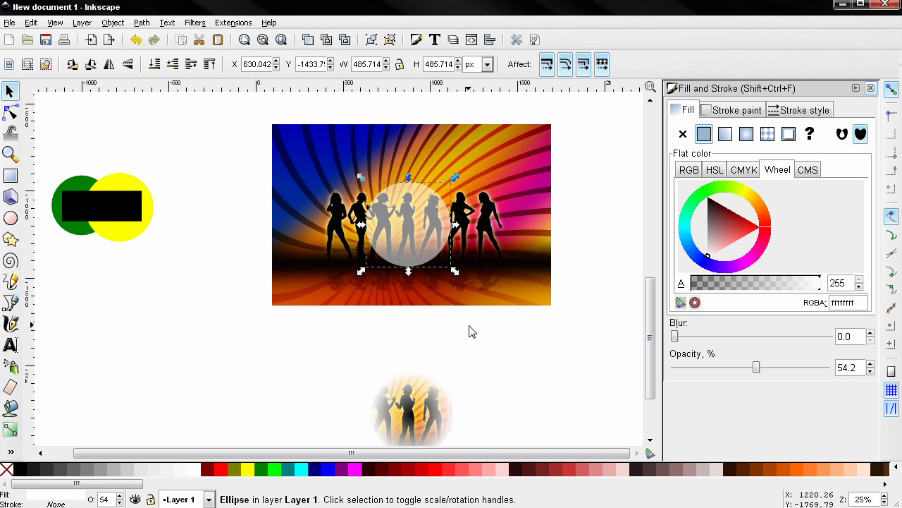
scroll(470, 322, down, 1)
scroll(470, 323, left, 1)
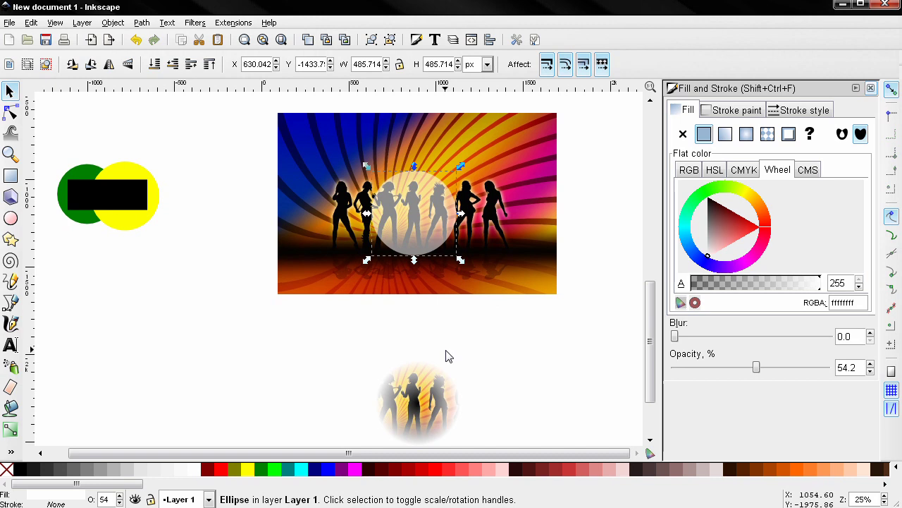